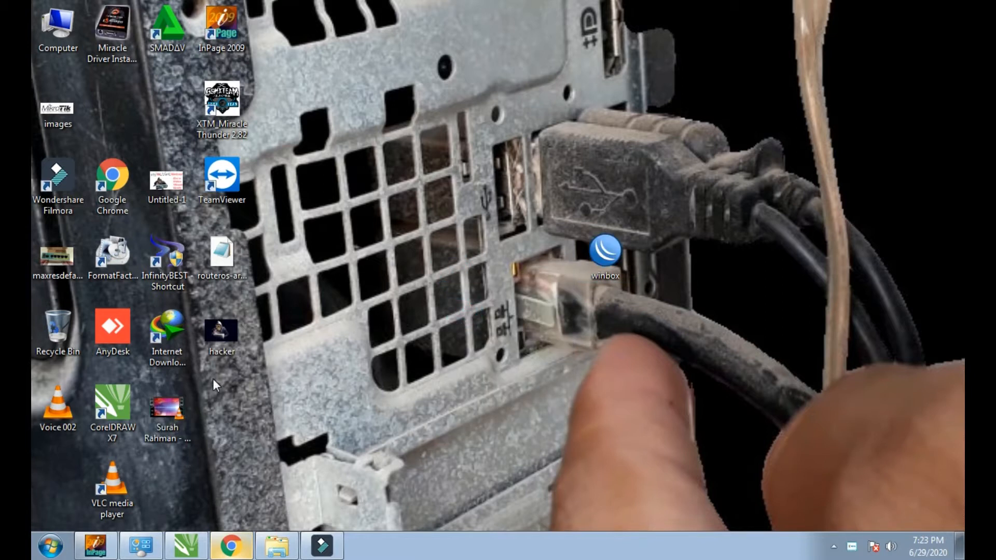
View the Untitled-1 picture from the desktop, close it, and refresh the desktop
{"action": "double_click", "coordinate": [157, 178]}
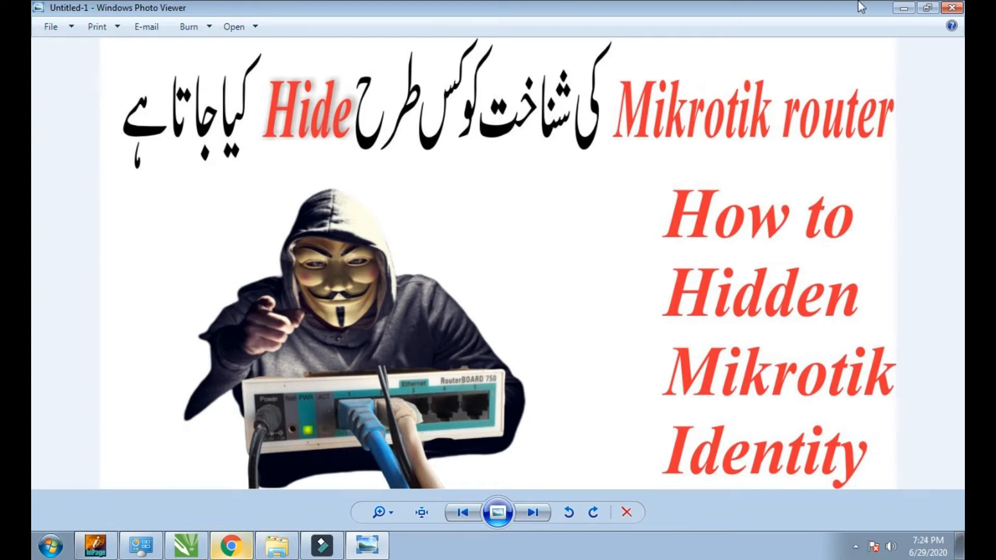
{"action": "left_click", "coordinate": [944, 8]}
{"action": "right_click", "coordinate": [722, 104]}
{"action": "left_click", "coordinate": [730, 143]}
Launch WinBox from the desktop and refresh its list of neighboring routers
{"action": "double_click", "coordinate": [606, 250]}
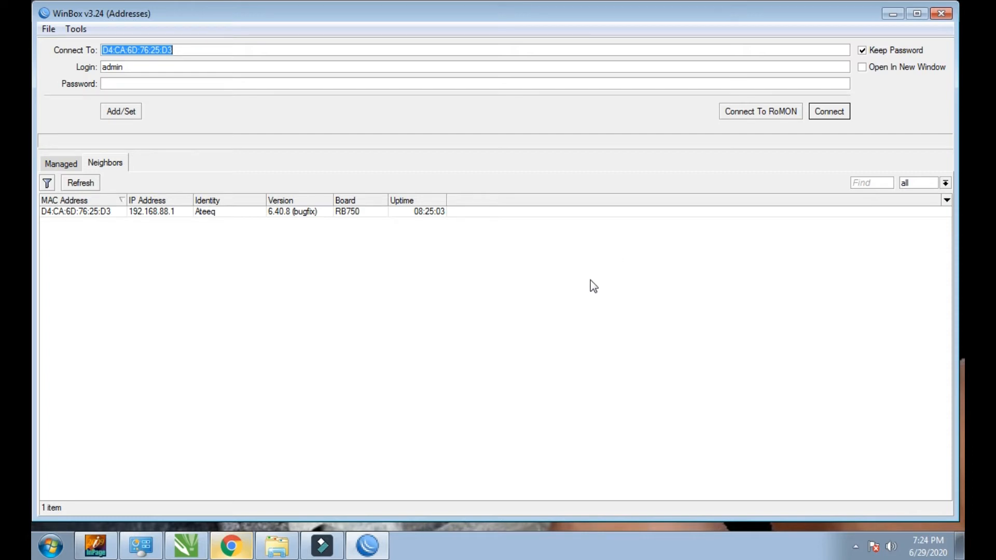
{"action": "left_click_drag", "start_coordinate": [592, 521], "coordinate": [587, 530]}
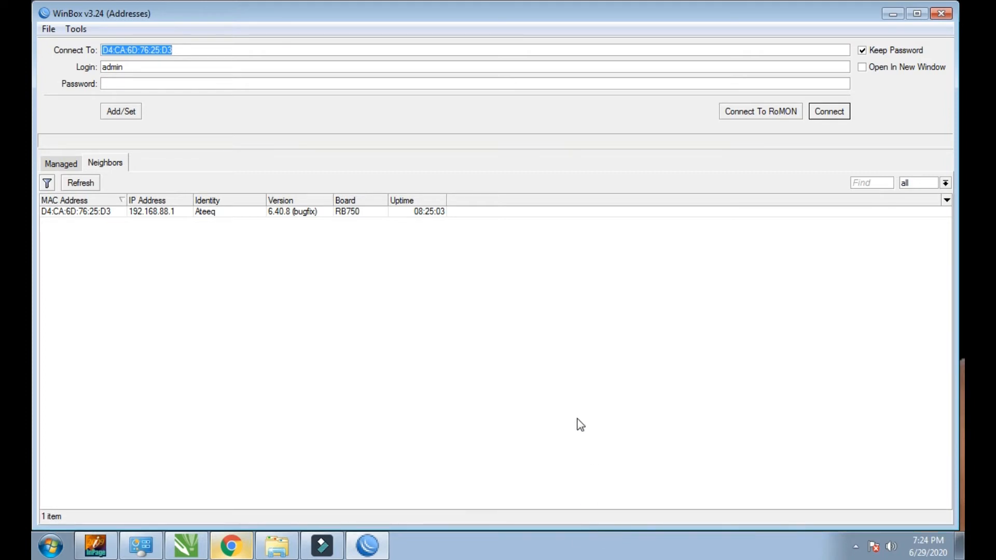
{"action": "left_click", "coordinate": [145, 212]}
{"action": "left_click", "coordinate": [230, 285]}
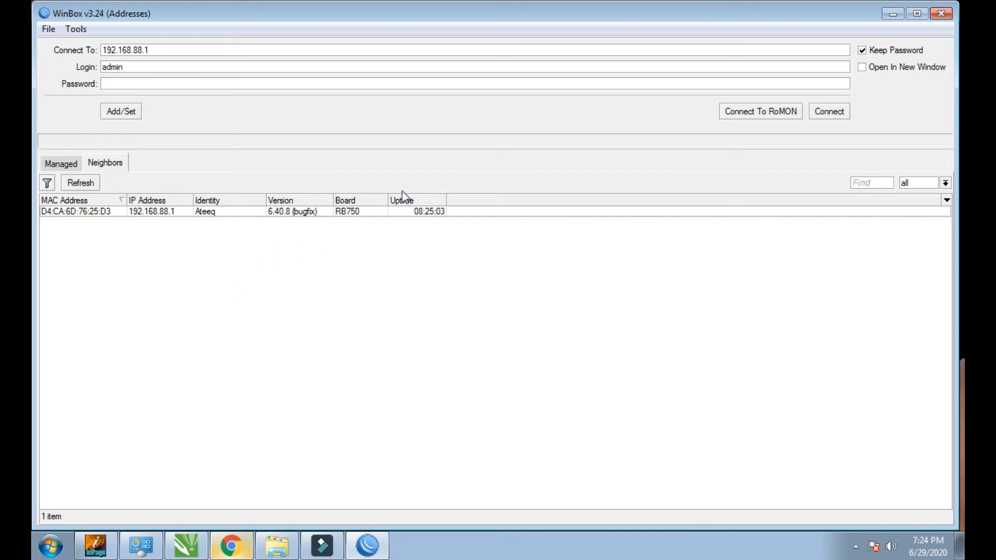
{"action": "left_click", "coordinate": [81, 184]}
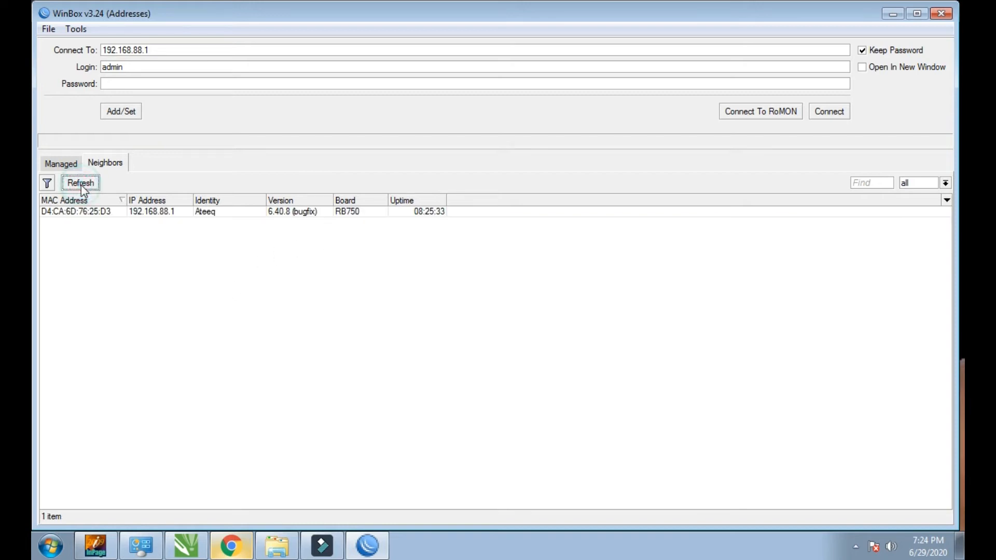
{"action": "left_click", "coordinate": [60, 165]}
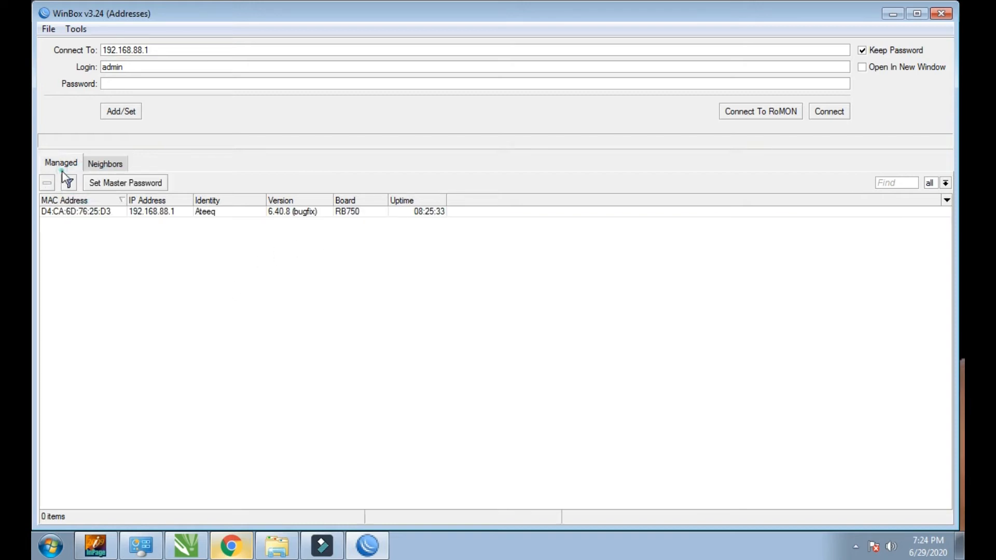
{"action": "left_click", "coordinate": [98, 165]}
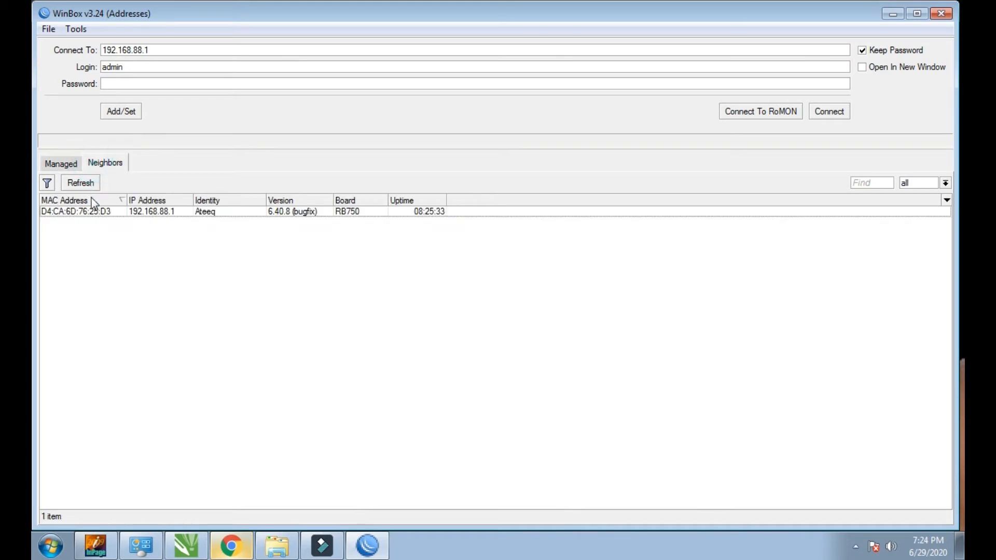
{"action": "left_click", "coordinate": [79, 185]}
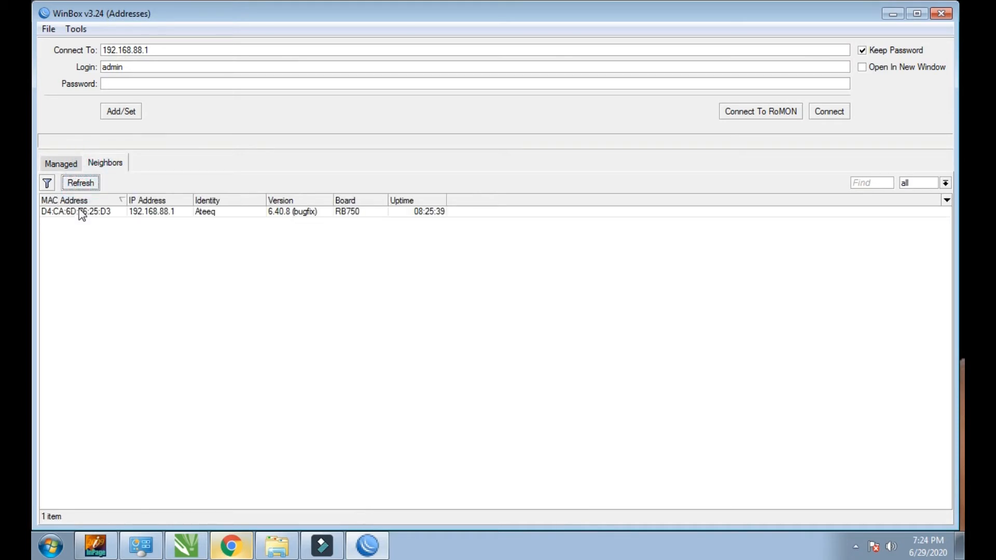
Examine the discovered router's MAC address, IP address, identity, version and uptime in the neighbor list
{"action": "left_click", "coordinate": [79, 211]}
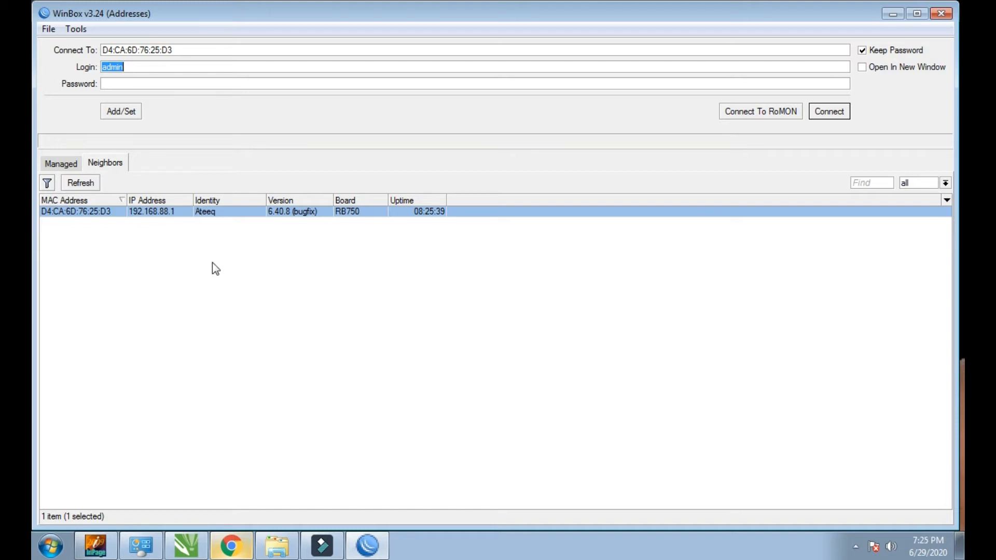
{"action": "left_click", "coordinate": [291, 286]}
{"action": "left_click", "coordinate": [440, 213]}
{"action": "left_click", "coordinate": [444, 266]}
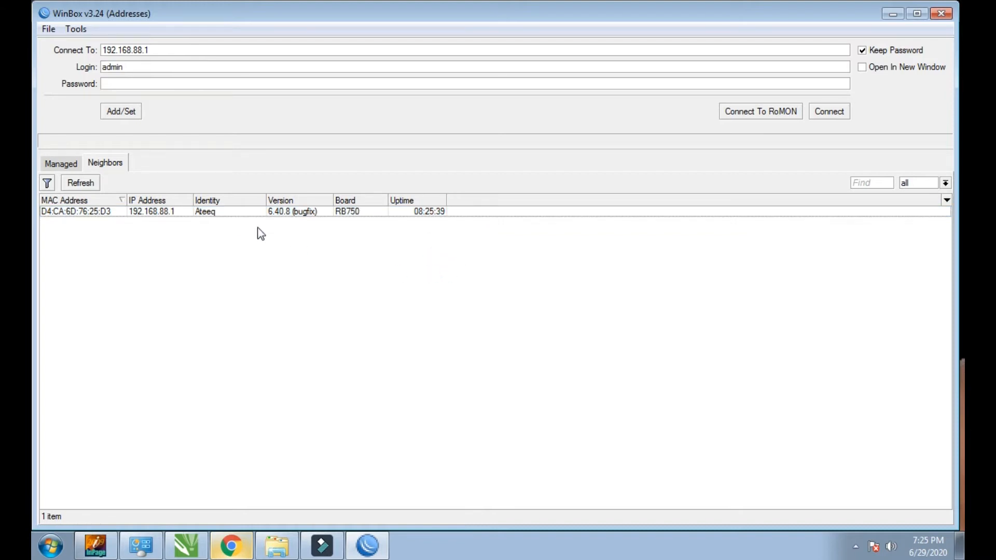
{"action": "left_click", "coordinate": [232, 211]}
{"action": "left_click", "coordinate": [167, 243]}
{"action": "left_click", "coordinate": [118, 212]}
{"action": "left_click", "coordinate": [152, 183]}
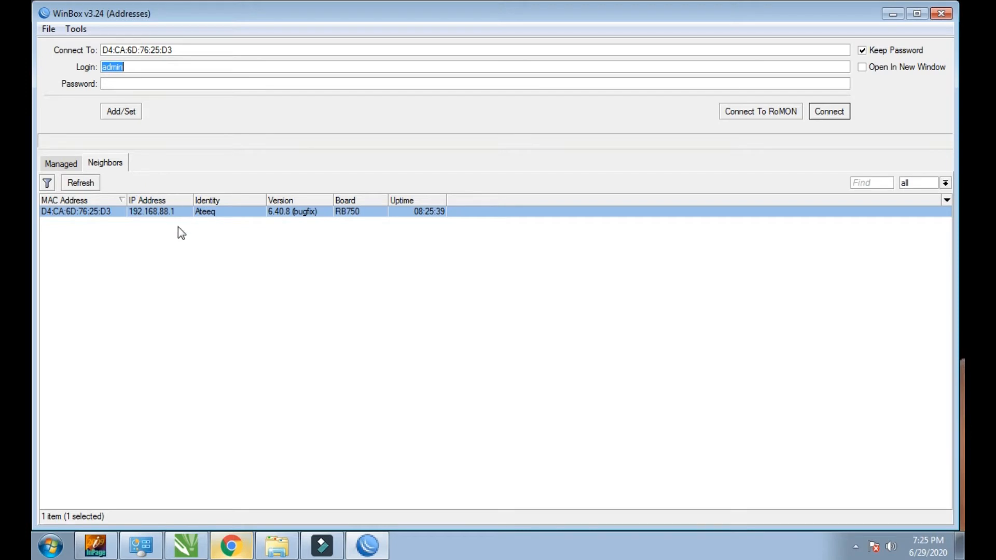
{"action": "left_click", "coordinate": [178, 257]}
Pick the discovered router by its IP address 192.168.88.1 and connect to it with the admin login
{"action": "left_click", "coordinate": [190, 213]}
{"action": "left_click", "coordinate": [183, 249]}
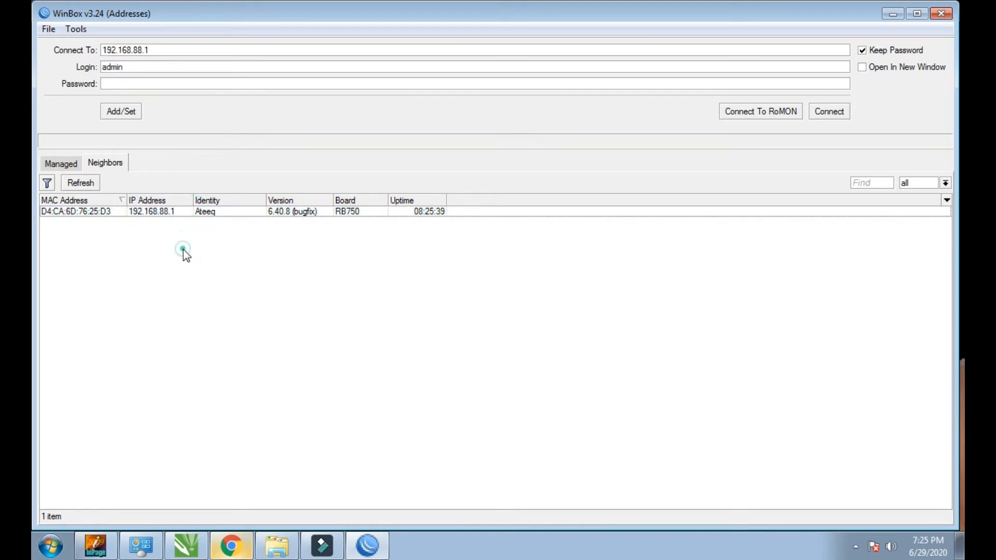
{"action": "left_click", "coordinate": [60, 164]}
{"action": "left_click", "coordinate": [100, 165]}
{"action": "left_click", "coordinate": [837, 119]}
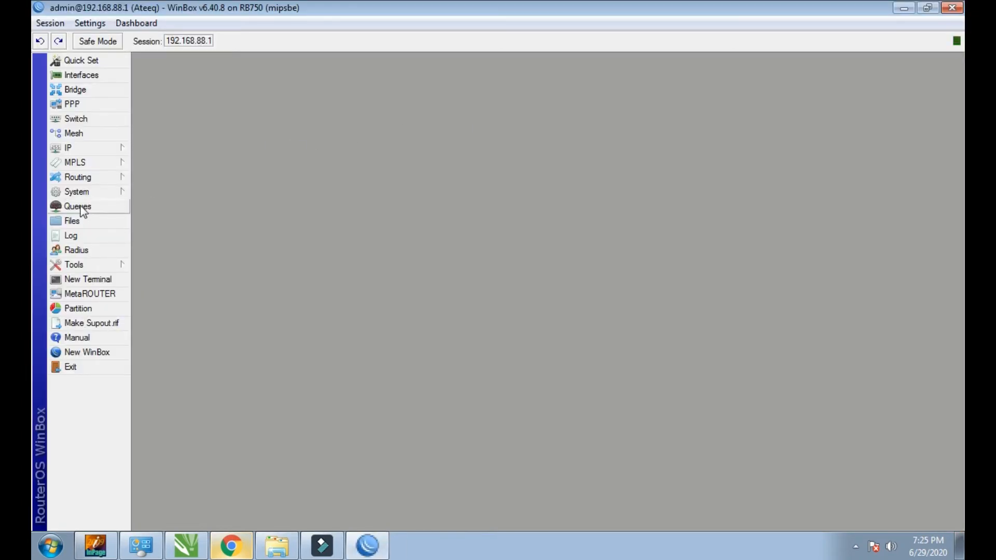
Open the MAC Server settings and disable the "all" entry of the Telnet interfaces
{"action": "left_click", "coordinate": [67, 266]}
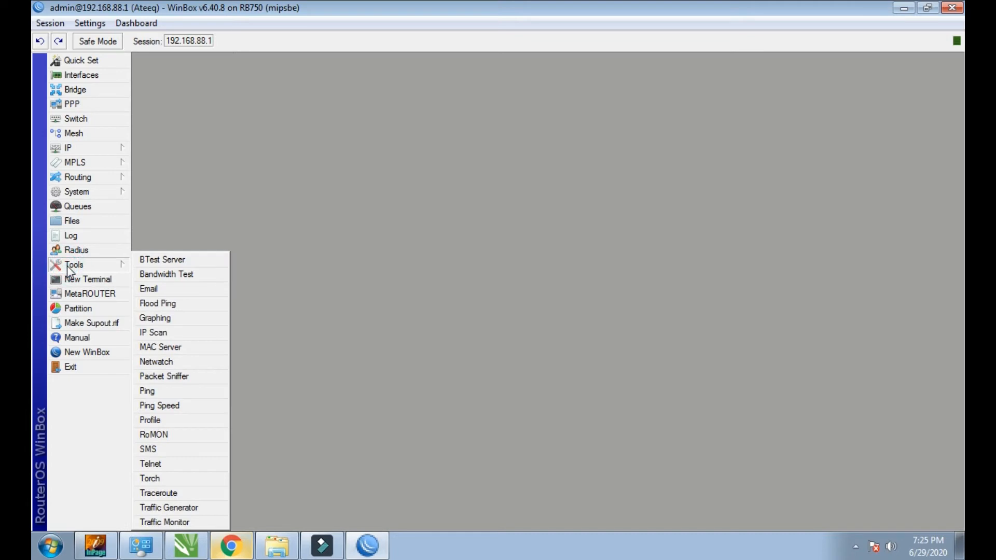
{"action": "left_click", "coordinate": [145, 349]}
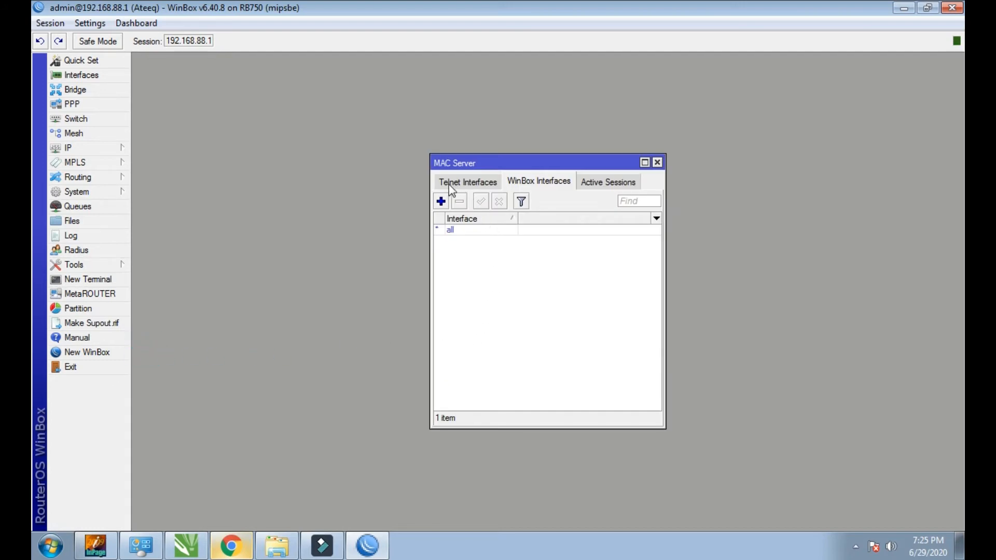
{"action": "left_click", "coordinate": [478, 187]}
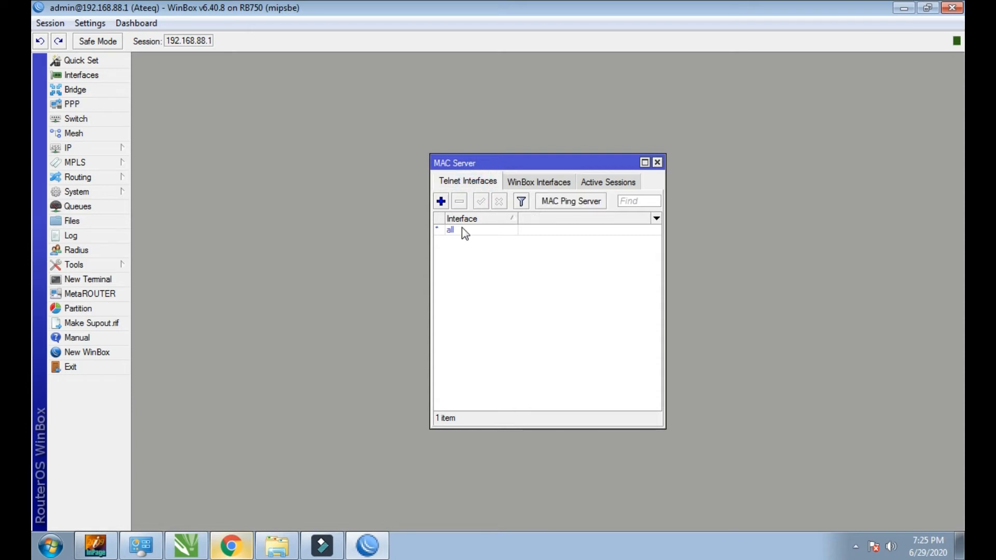
{"action": "left_click", "coordinate": [459, 230]}
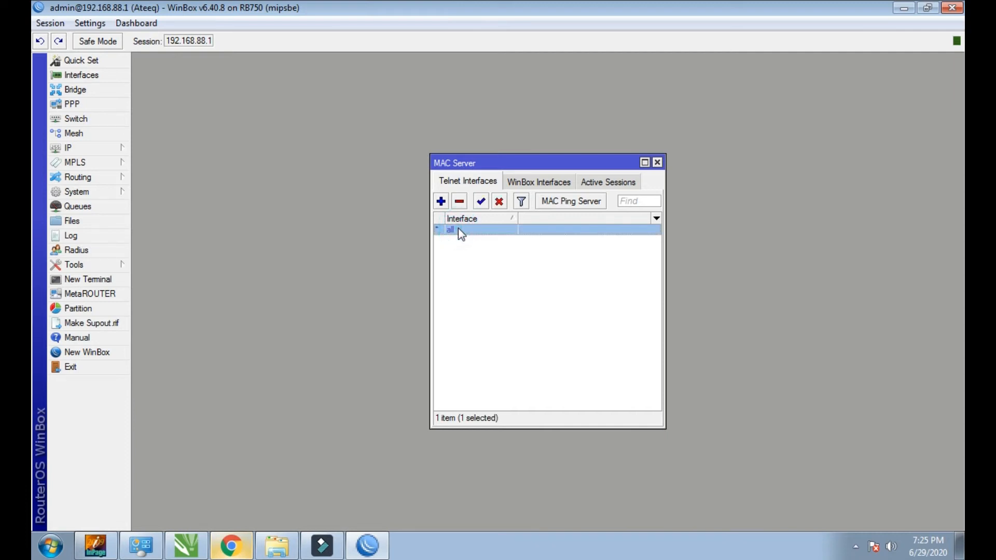
{"action": "left_click", "coordinate": [499, 203]}
Disable the "all" entry of the MAC Server's WinBox interfaces and close the settings
{"action": "left_click", "coordinate": [535, 184]}
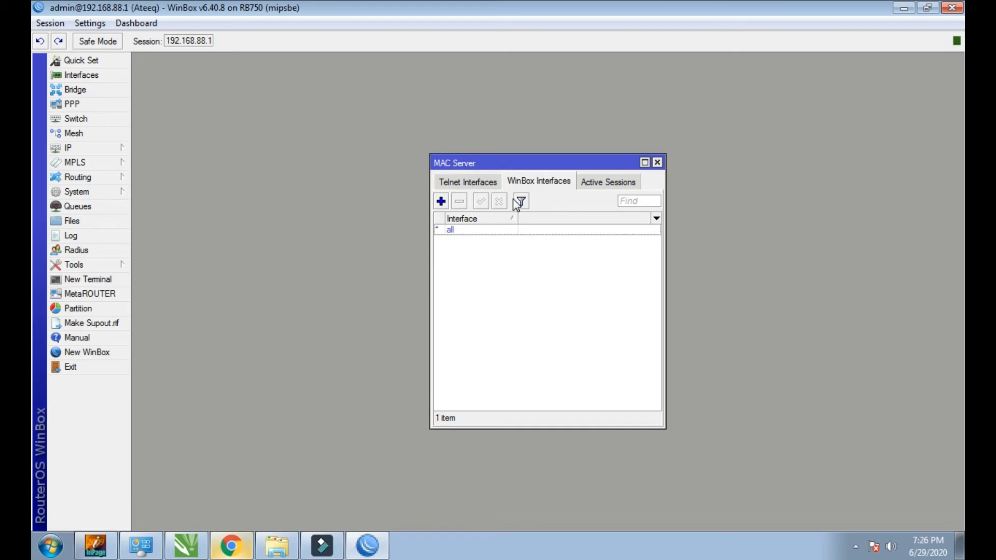
{"action": "left_click", "coordinate": [476, 230]}
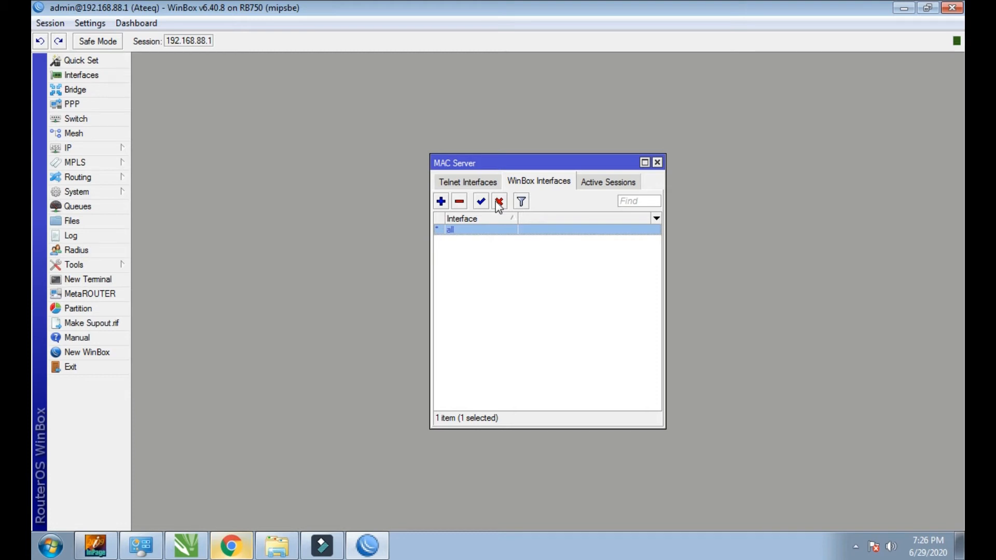
{"action": "left_click", "coordinate": [470, 182]}
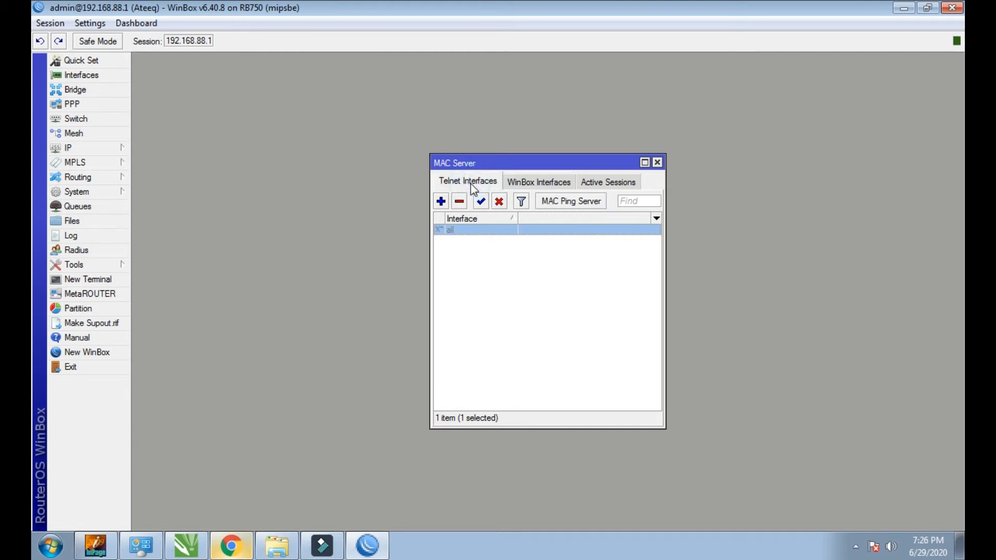
{"action": "left_click", "coordinate": [658, 162]}
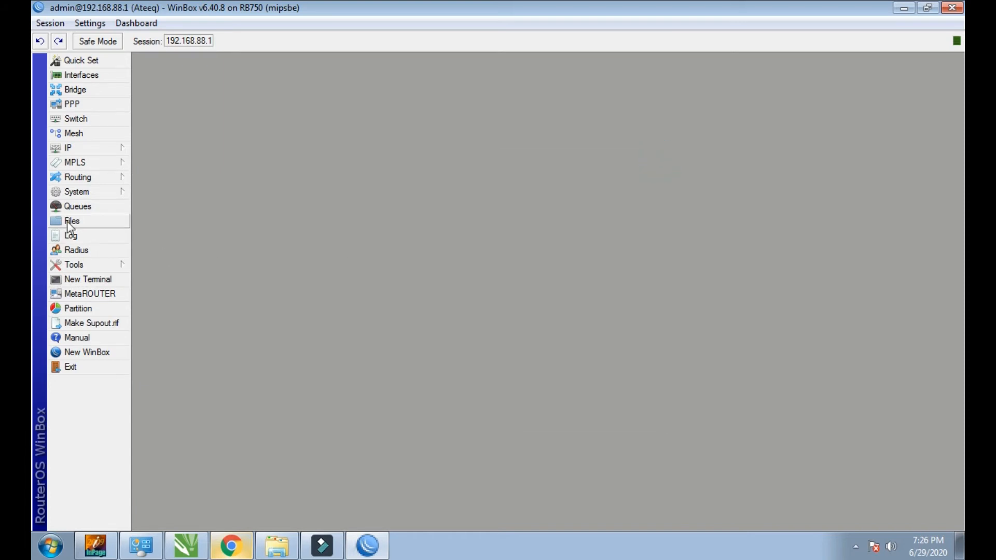
Reopen the MAC Server settings and move their window slightly up within the workspace
{"action": "left_click", "coordinate": [83, 194]}
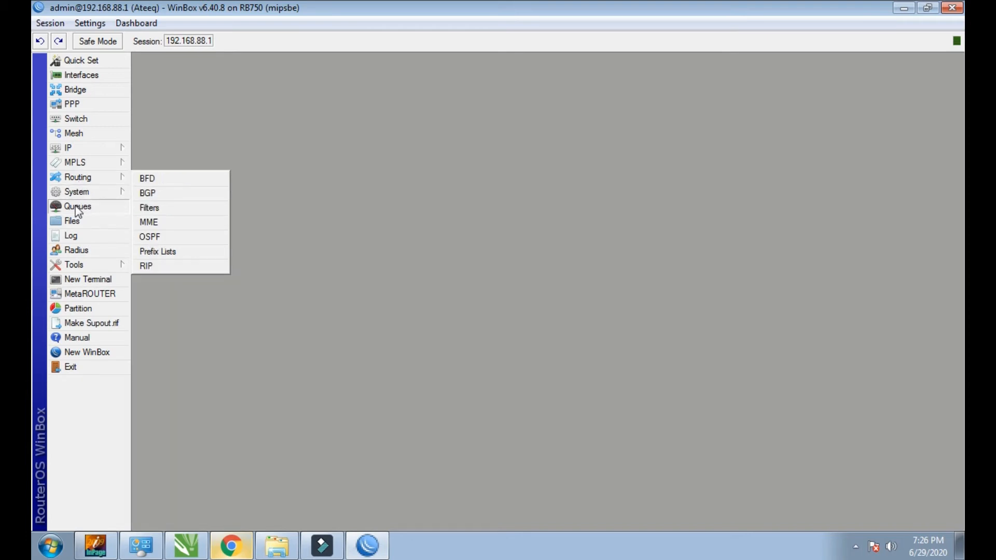
{"action": "mouse_move", "coordinate": [74, 265]}
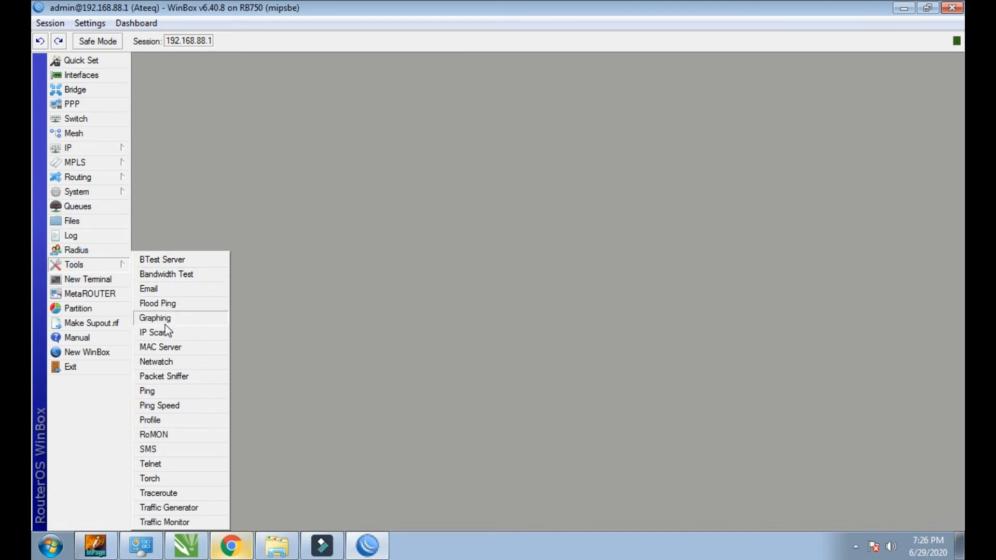
{"action": "left_click", "coordinate": [159, 347]}
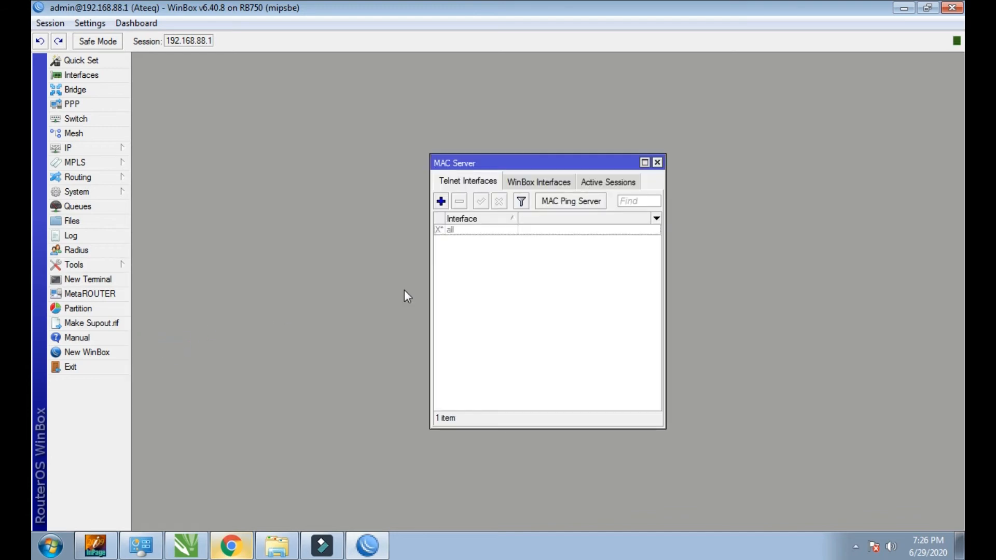
{"action": "left_click", "coordinate": [542, 164]}
{"action": "left_click_drag", "start_coordinate": [543, 166], "coordinate": [515, 140]}
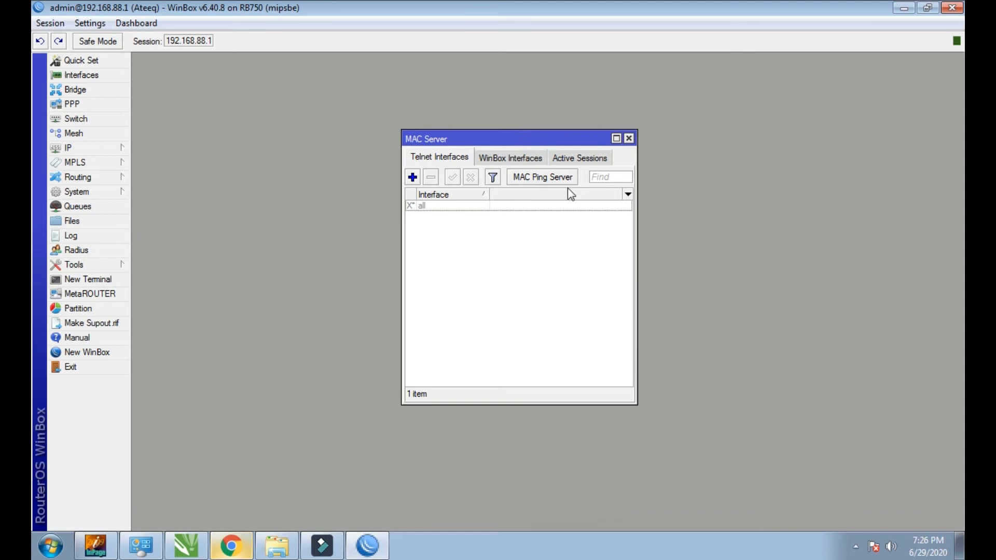
Enable the MAC Ping Server and confirm the setting
{"action": "left_click", "coordinate": [530, 179]}
{"action": "left_click_drag", "start_coordinate": [482, 252], "coordinate": [487, 241]}
{"action": "left_click", "coordinate": [461, 265]}
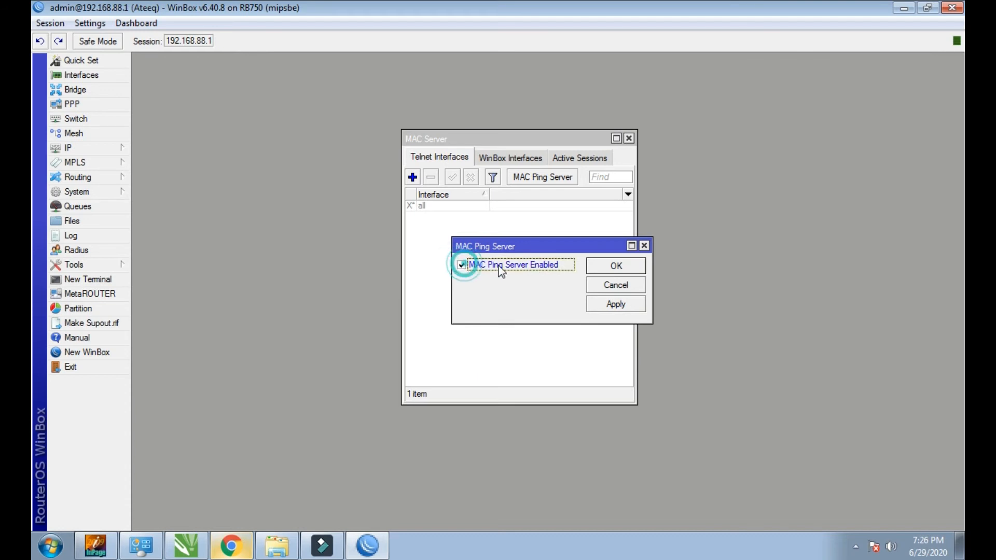
{"action": "left_click", "coordinate": [617, 269]}
Disable the MAC Ping Server, apply the change, and close the MAC Server settings
{"action": "left_click", "coordinate": [535, 178]}
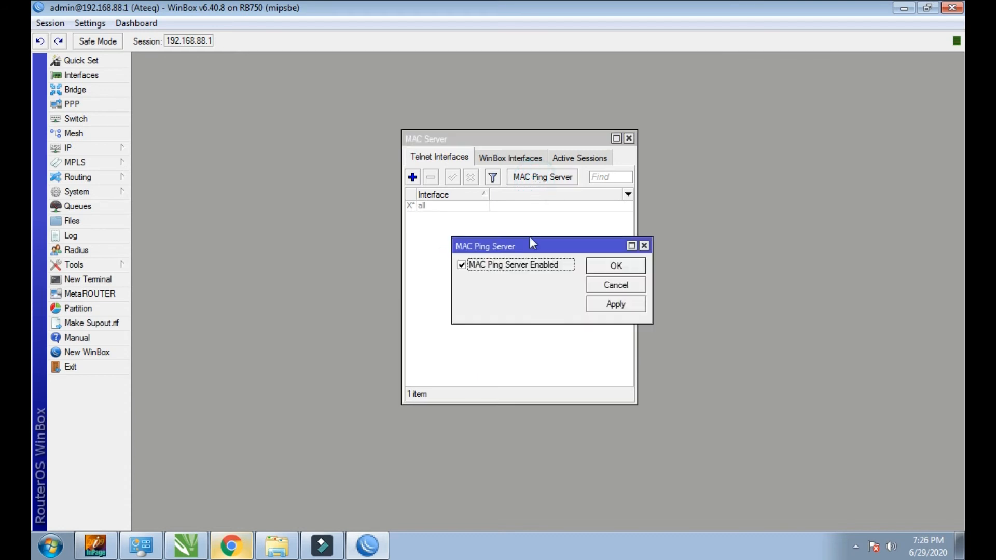
{"action": "left_click_drag", "start_coordinate": [525, 243], "coordinate": [526, 213]}
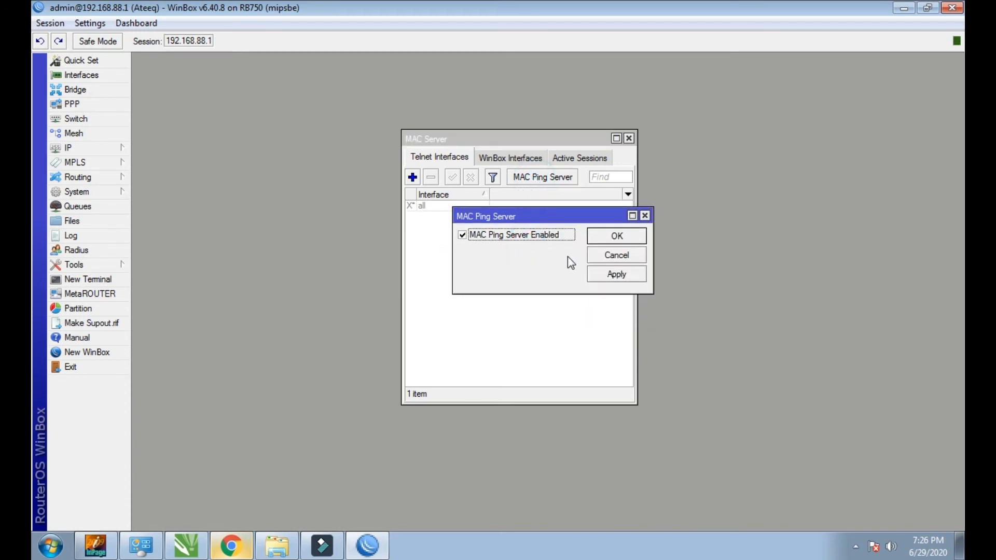
{"action": "left_click_drag", "start_coordinate": [651, 288], "coordinate": [682, 311]}
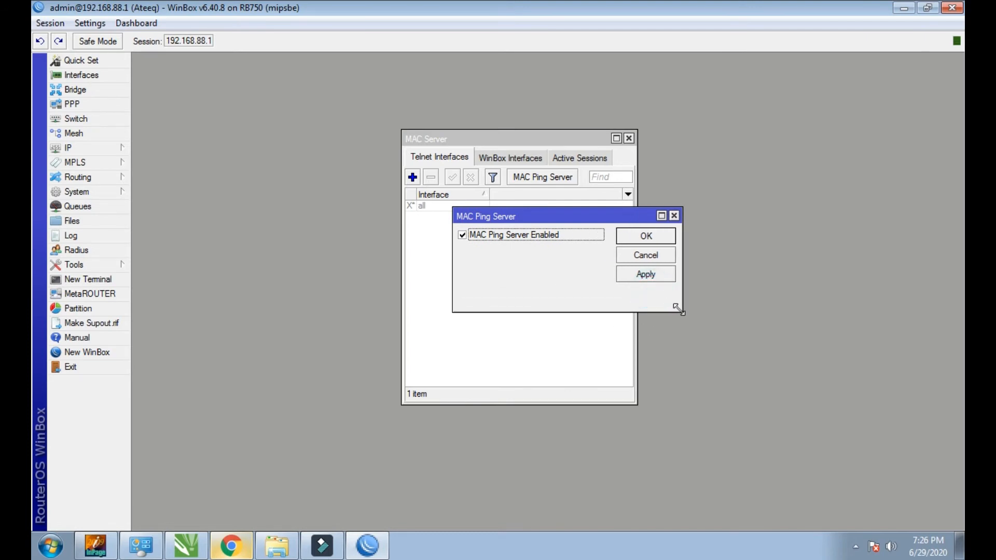
{"action": "left_click_drag", "start_coordinate": [556, 218], "coordinate": [554, 202]}
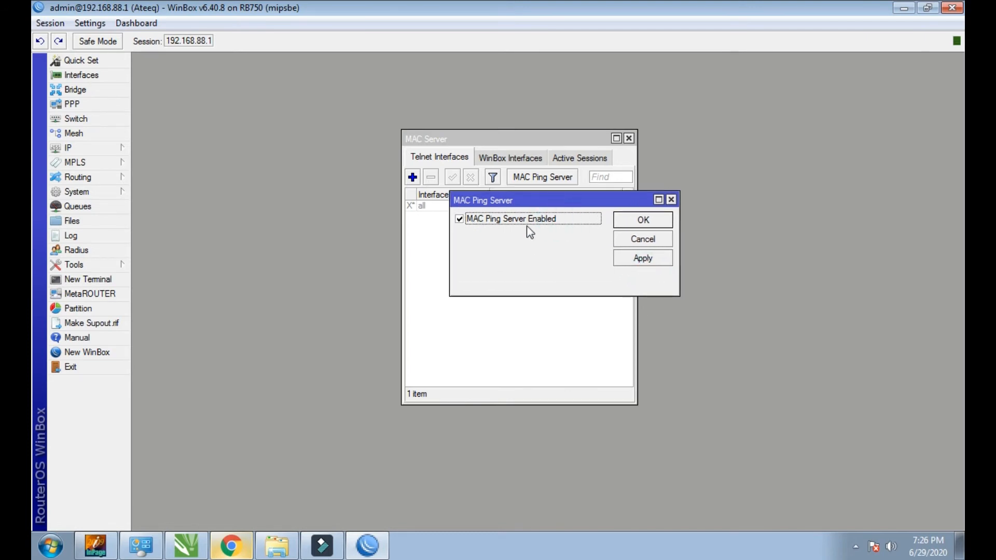
{"action": "left_click", "coordinate": [459, 221]}
{"action": "left_click", "coordinate": [639, 258]}
{"action": "left_click", "coordinate": [639, 221]}
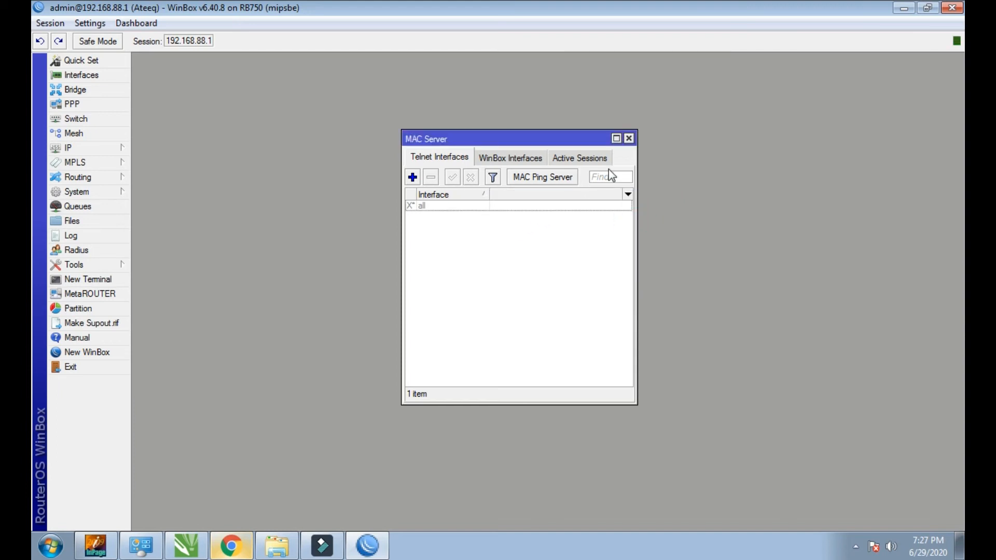
{"action": "left_click", "coordinate": [439, 205]}
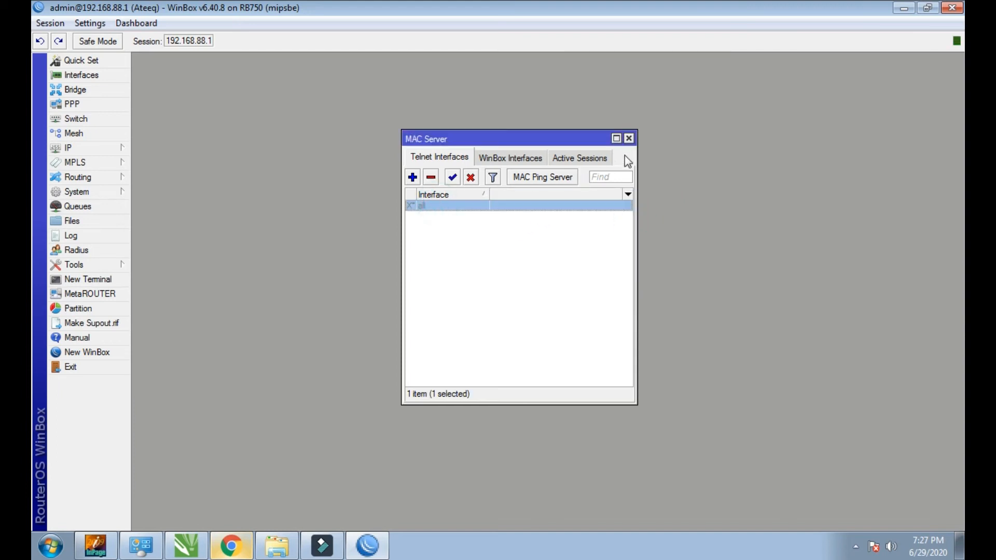
{"action": "left_click", "coordinate": [629, 139]}
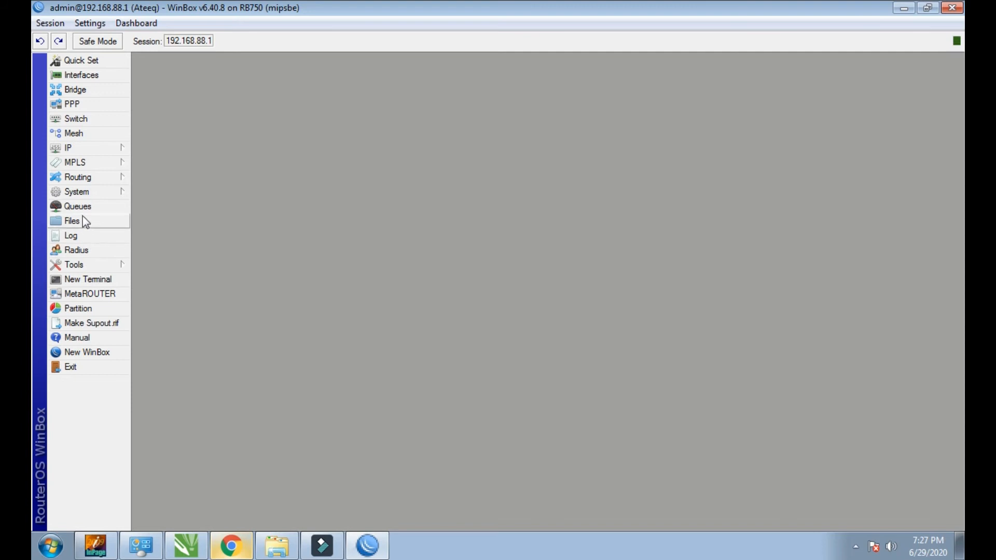
Open the IP neighbor list, move its window toward the middle of the workspace, and show its discovery interfaces
{"action": "left_click", "coordinate": [90, 148]}
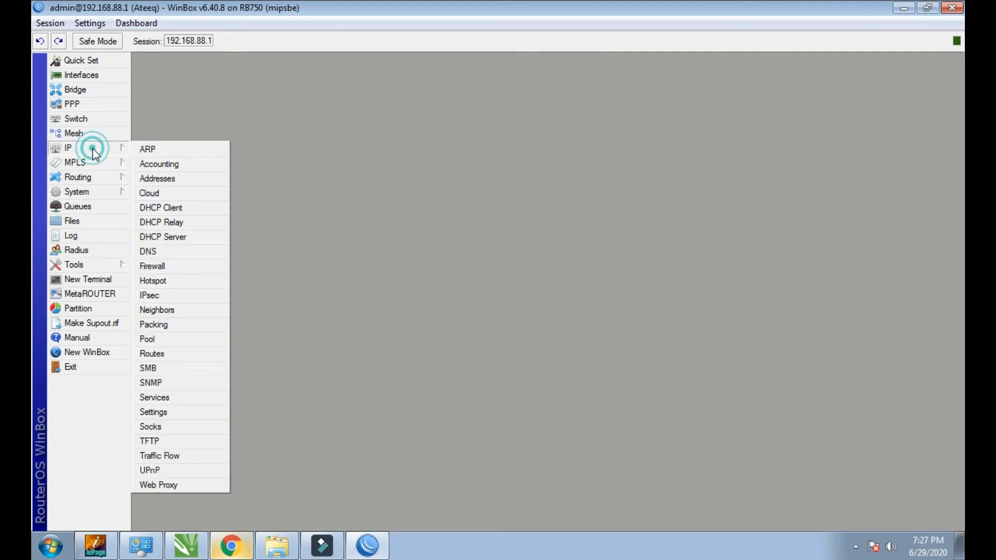
{"action": "left_click", "coordinate": [158, 310]}
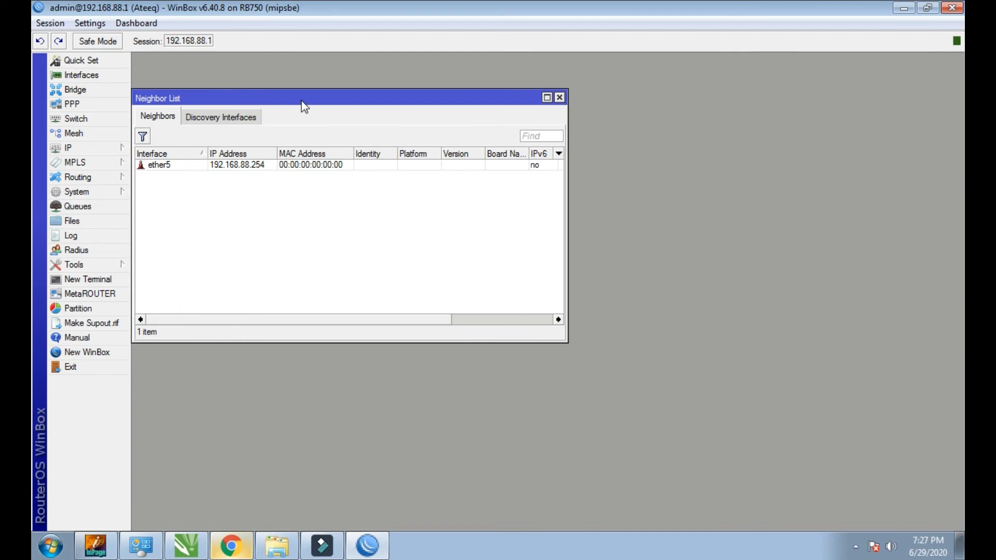
{"action": "left_click_drag", "start_coordinate": [301, 101], "coordinate": [508, 143]}
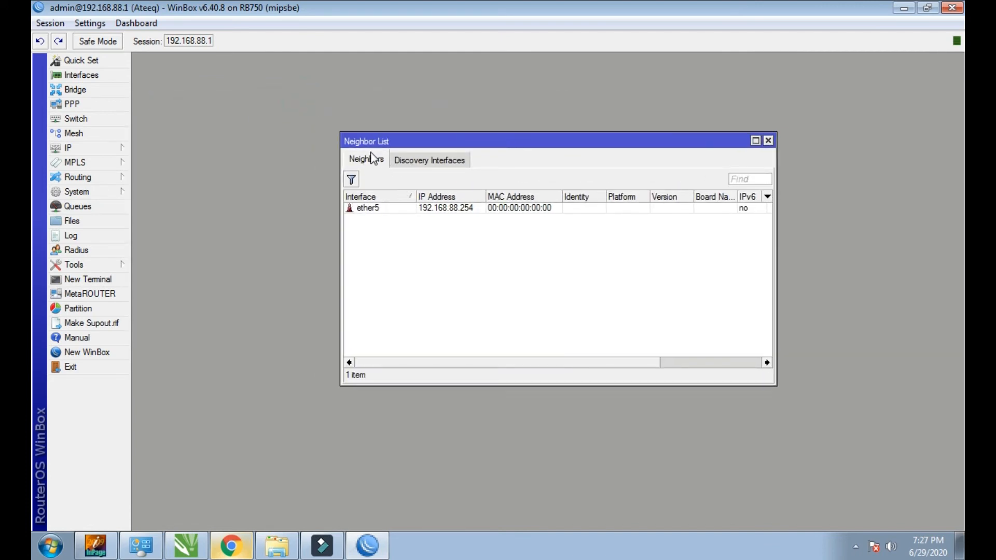
{"action": "left_click", "coordinate": [416, 162]}
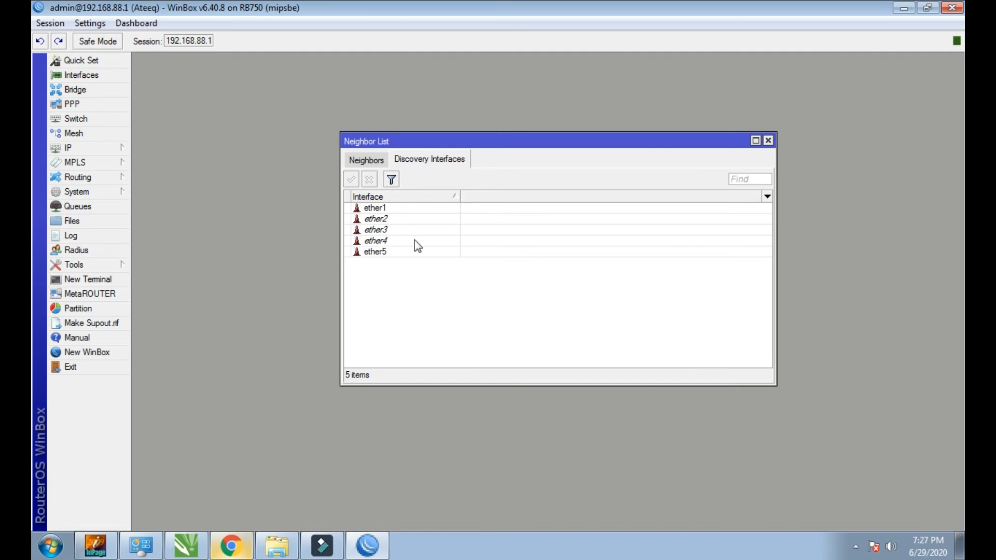
Look over the discovery interface entries and compare them with the router's interface list
{"action": "left_click", "coordinate": [376, 252]}
{"action": "left_click", "coordinate": [383, 209]}
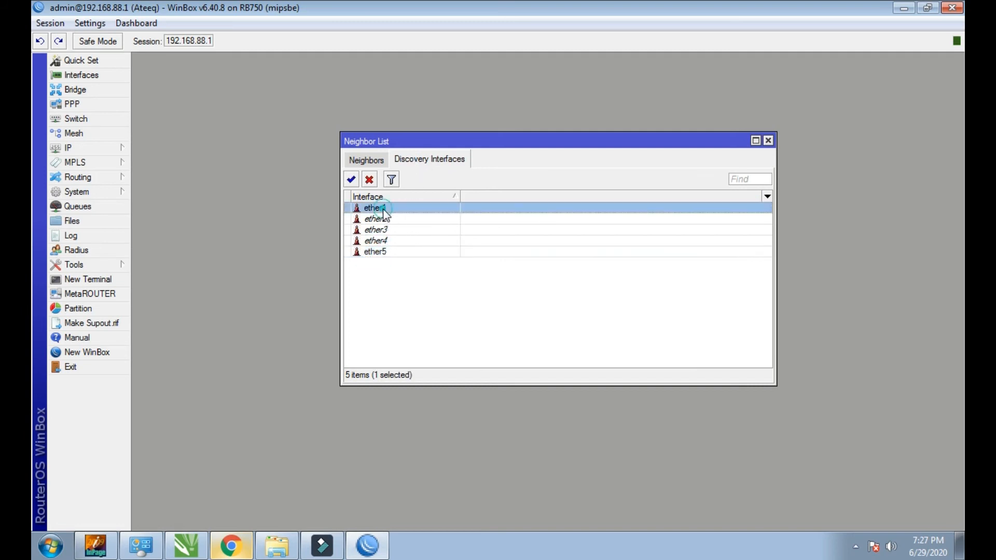
{"action": "left_click", "coordinate": [383, 230]}
{"action": "left_click", "coordinate": [380, 251]}
{"action": "left_click", "coordinate": [383, 230]}
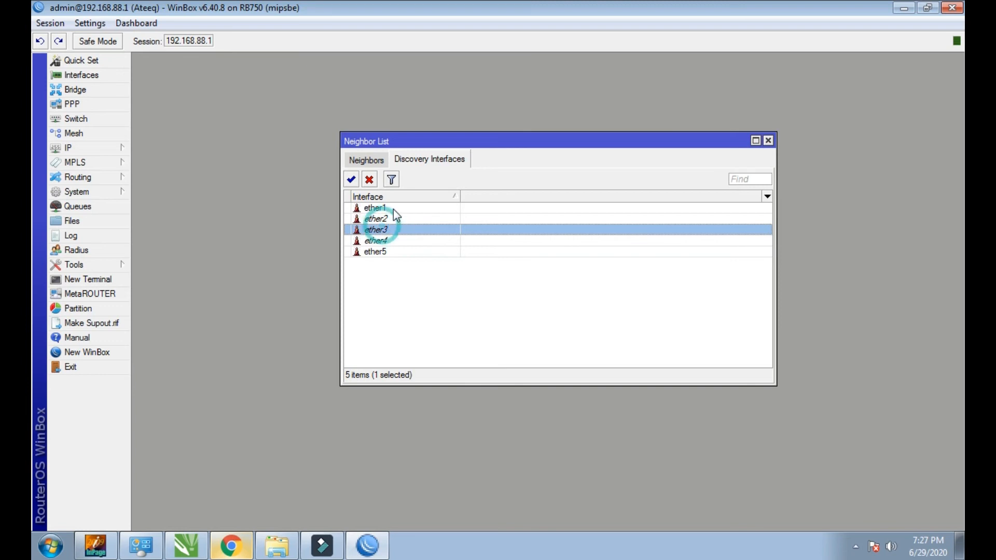
{"action": "left_click", "coordinate": [393, 209]}
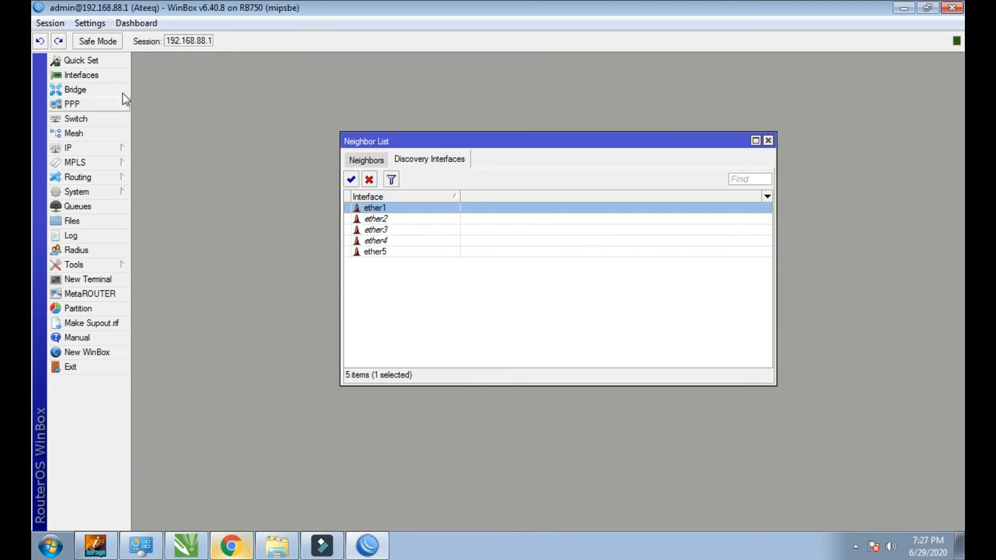
{"action": "left_click", "coordinate": [72, 74]}
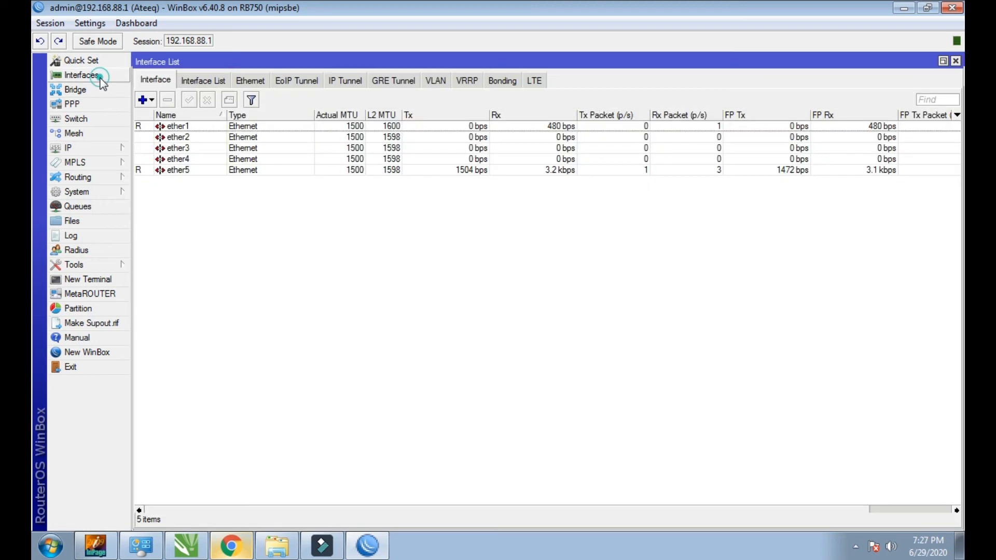
{"action": "left_click", "coordinate": [955, 62]}
Go through the discovery interfaces from ether1 to ether5 one by one
{"action": "left_click", "coordinate": [389, 230]}
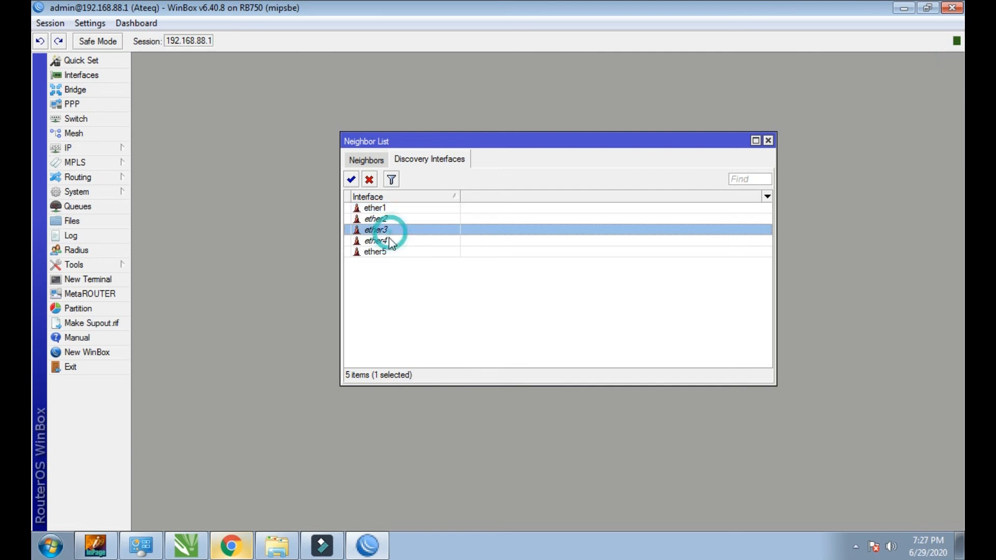
{"action": "left_click", "coordinate": [386, 254]}
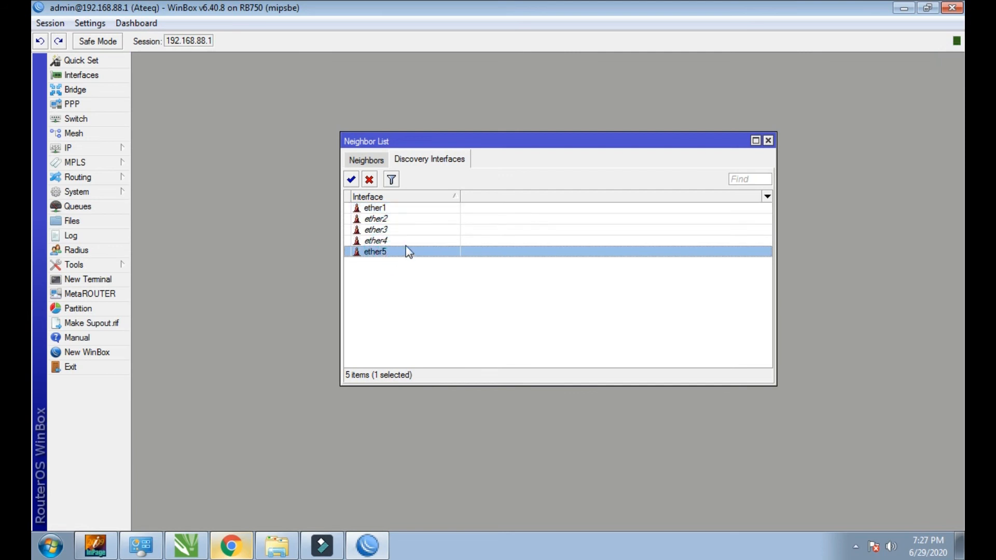
{"action": "left_click", "coordinate": [400, 218]}
{"action": "left_click", "coordinate": [393, 209]}
{"action": "left_click", "coordinate": [392, 219]}
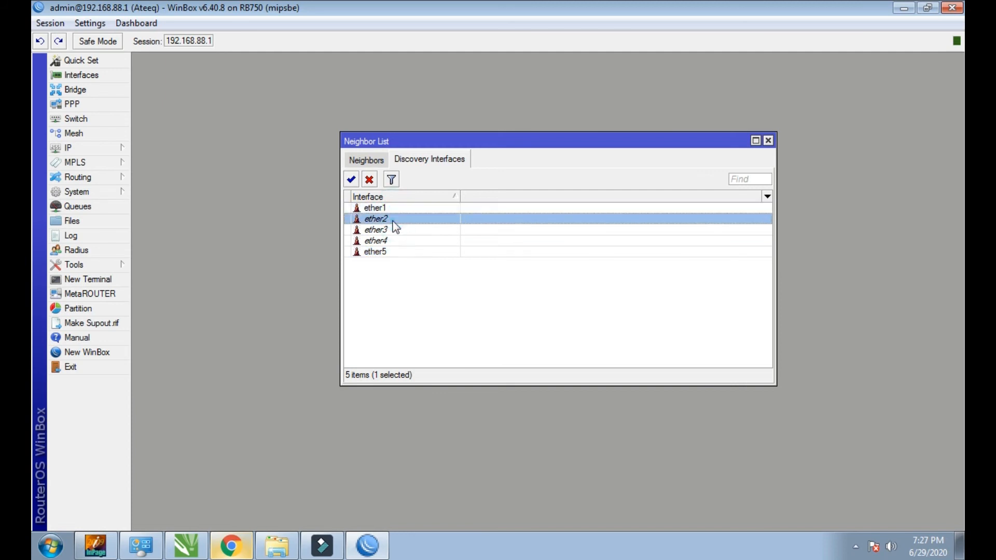
{"action": "left_click", "coordinate": [390, 230]}
{"action": "left_click", "coordinate": [388, 240]}
{"action": "left_click", "coordinate": [390, 253]}
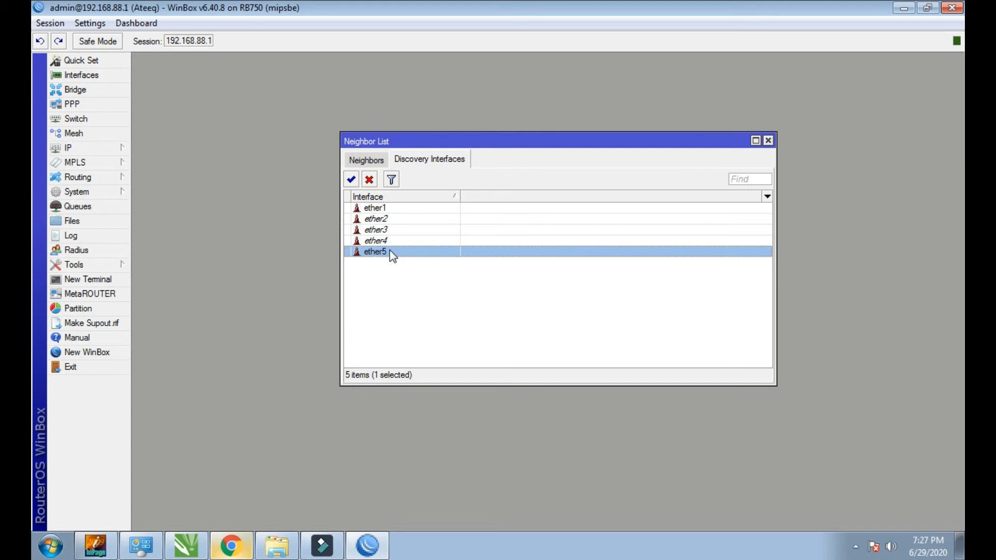
Disable neighbor discovery on all interfaces, ether1 to ether5, and close the neighbor list
{"action": "key", "text": "ctrl+a"}
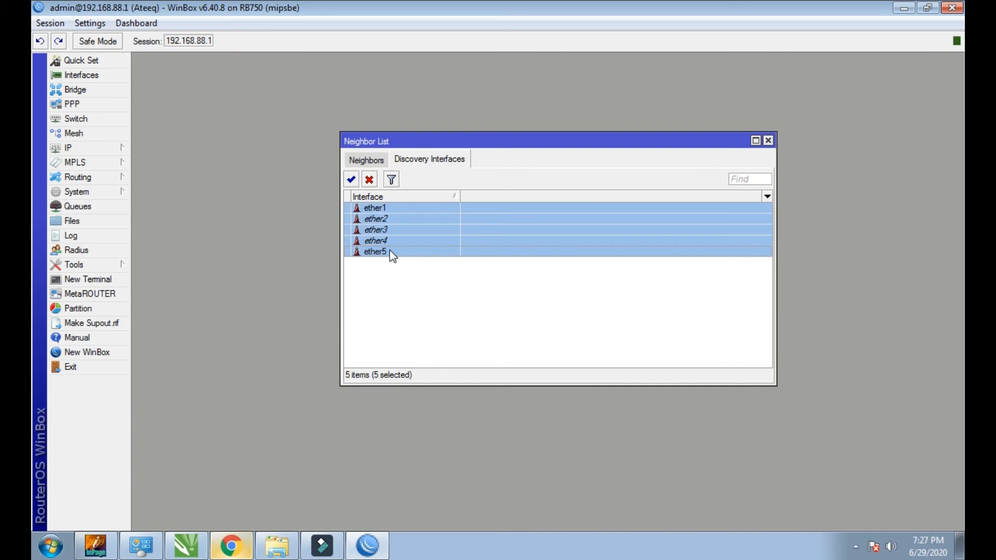
{"action": "left_click", "coordinate": [370, 182]}
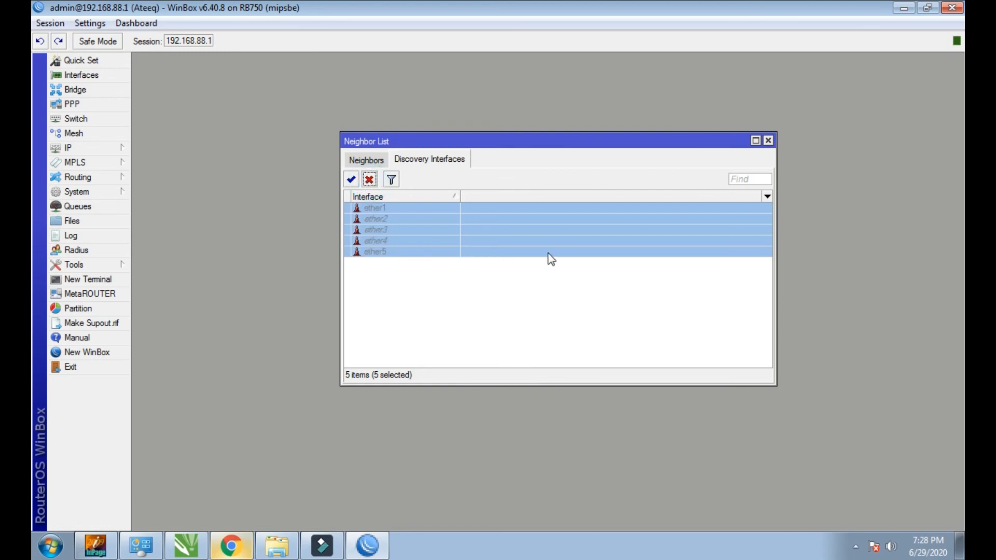
{"action": "left_click", "coordinate": [771, 141]}
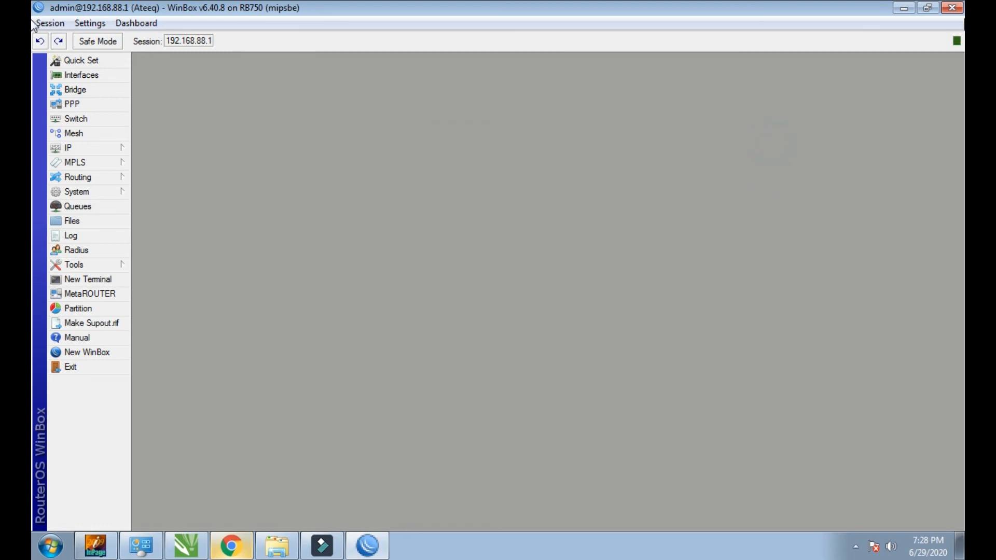
Close the router session, refresh the desktop, and relaunch WinBox
{"action": "left_click", "coordinate": [957, 8]}
{"action": "right_click", "coordinate": [719, 157]}
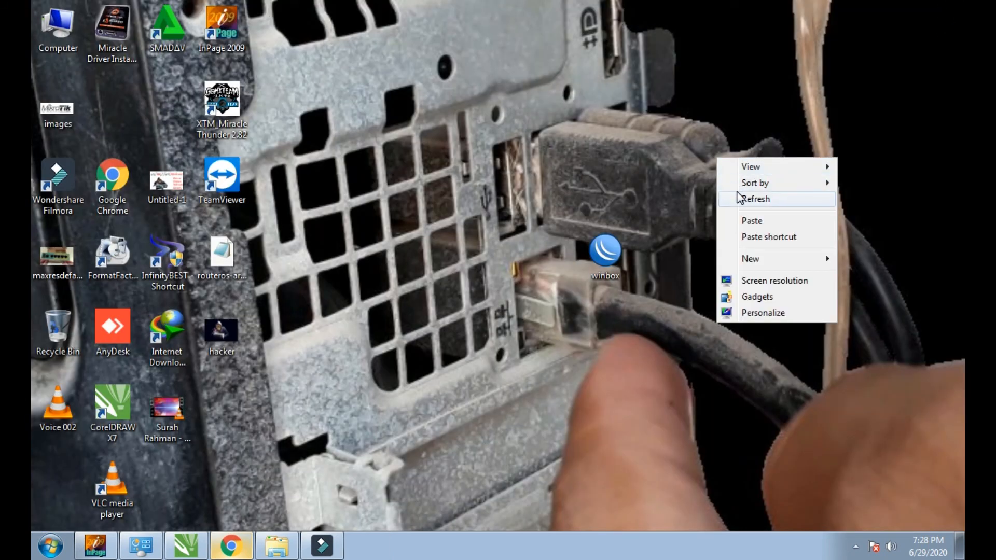
{"action": "left_click", "coordinate": [740, 196]}
{"action": "double_click", "coordinate": [621, 255]}
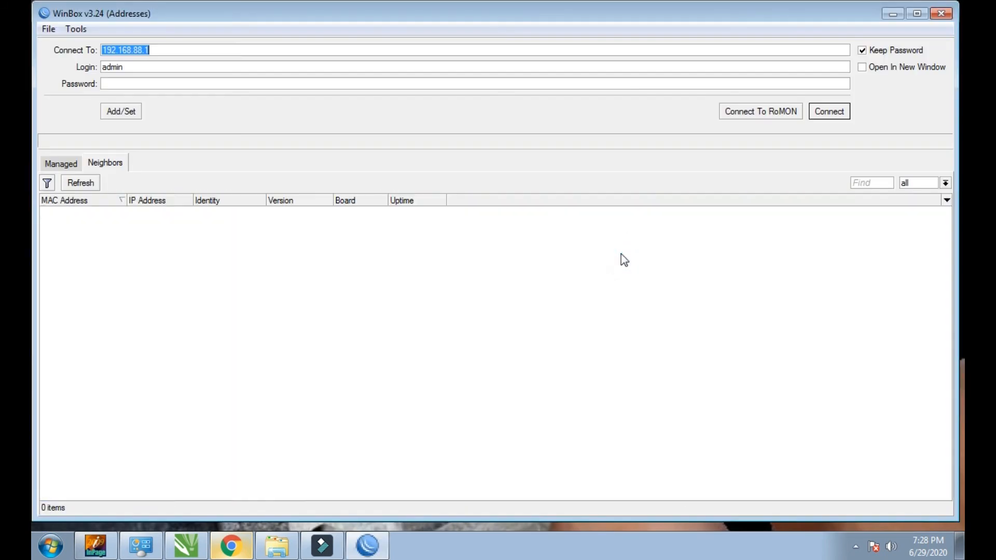
Refresh the Neighbors list repeatedly to check whether the router is still discoverable, also looking at the managed routers
{"action": "left_click", "coordinate": [83, 184]}
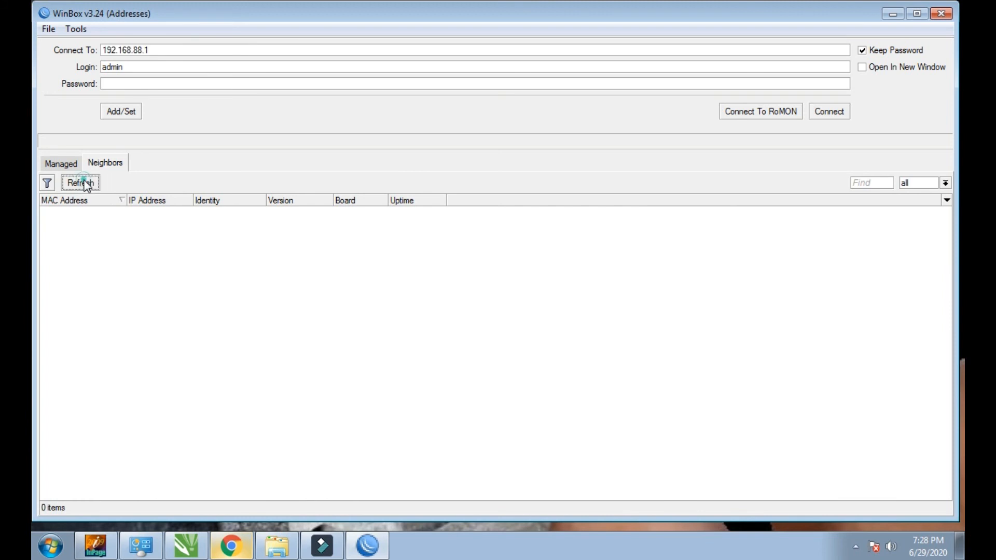
{"action": "left_click", "coordinate": [83, 182]}
{"action": "left_click", "coordinate": [61, 163]}
{"action": "left_click", "coordinate": [105, 164]}
{"action": "left_click", "coordinate": [83, 185]}
{"action": "left_click", "coordinate": [90, 183]}
{"action": "left_click", "coordinate": [91, 185]}
{"action": "left_click", "coordinate": [91, 185]}
{"action": "left_click", "coordinate": [90, 182]}
{"action": "left_click", "coordinate": [90, 183]}
Reconnect to 192.168.88.1 to check the "all" entry of the MAC Server's WinBox interfaces, and close the session
{"action": "left_click", "coordinate": [825, 111]}
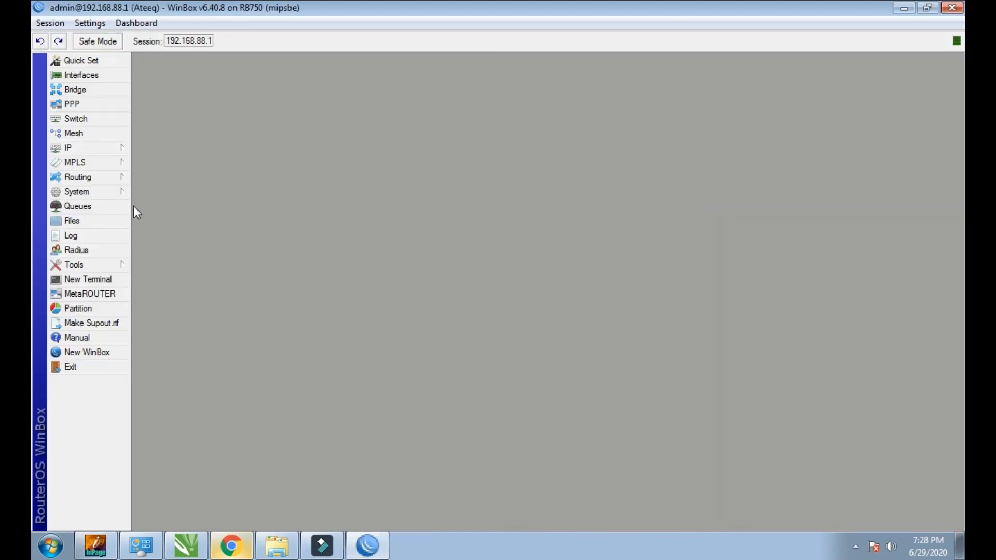
{"action": "left_click", "coordinate": [74, 192]}
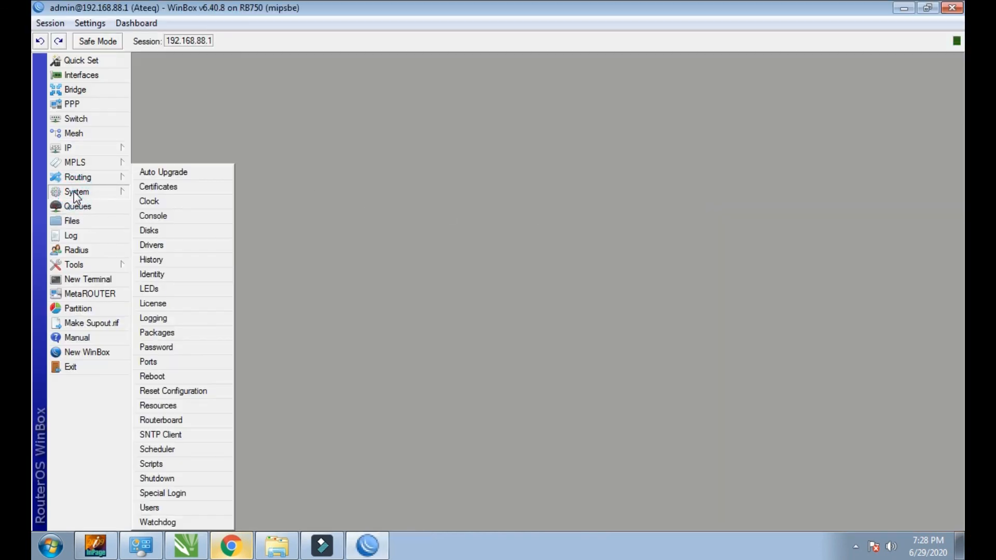
{"action": "left_click", "coordinate": [78, 267]}
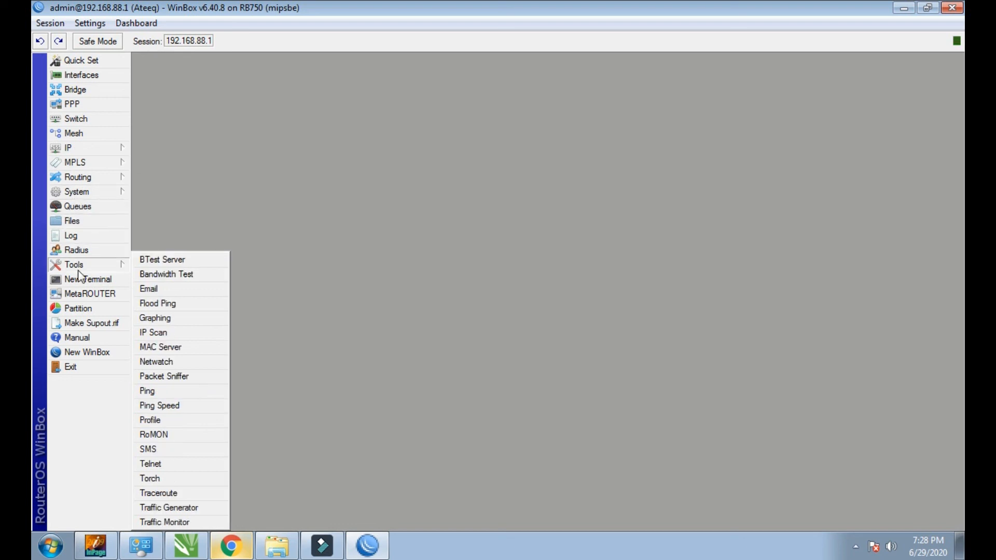
{"action": "left_click", "coordinate": [160, 346]}
{"action": "left_click", "coordinate": [495, 159]}
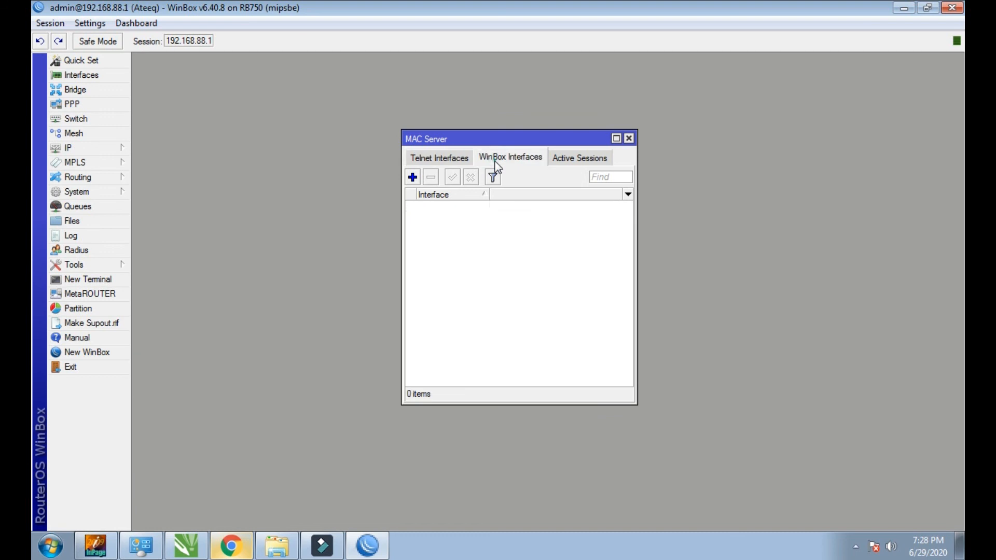
{"action": "left_click", "coordinate": [422, 205]}
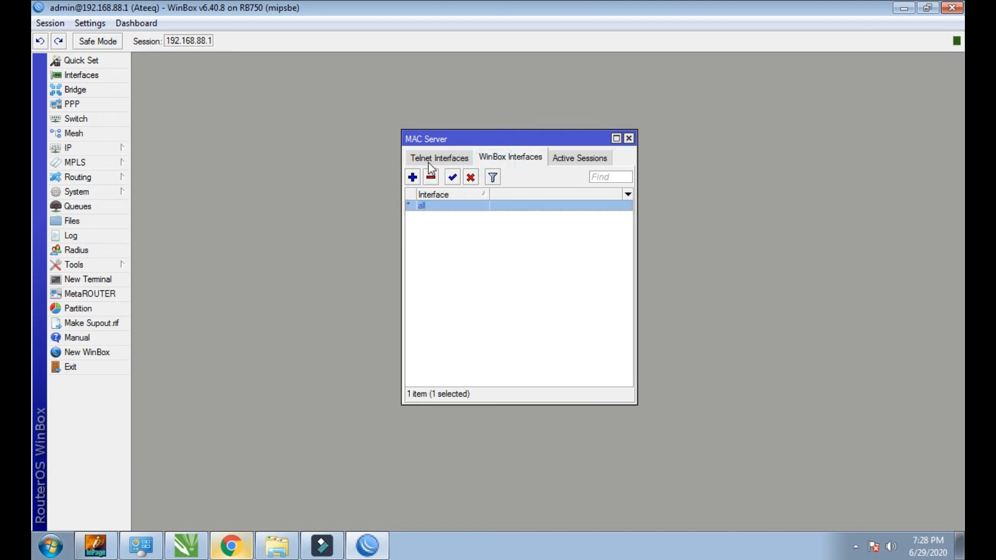
{"action": "left_click", "coordinate": [629, 138]}
{"action": "left_click", "coordinate": [953, 7]}
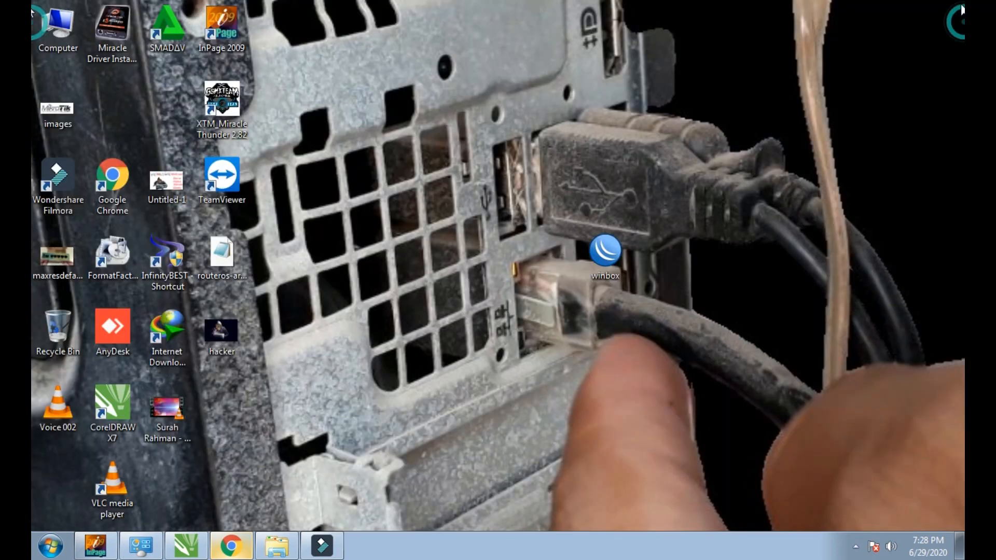